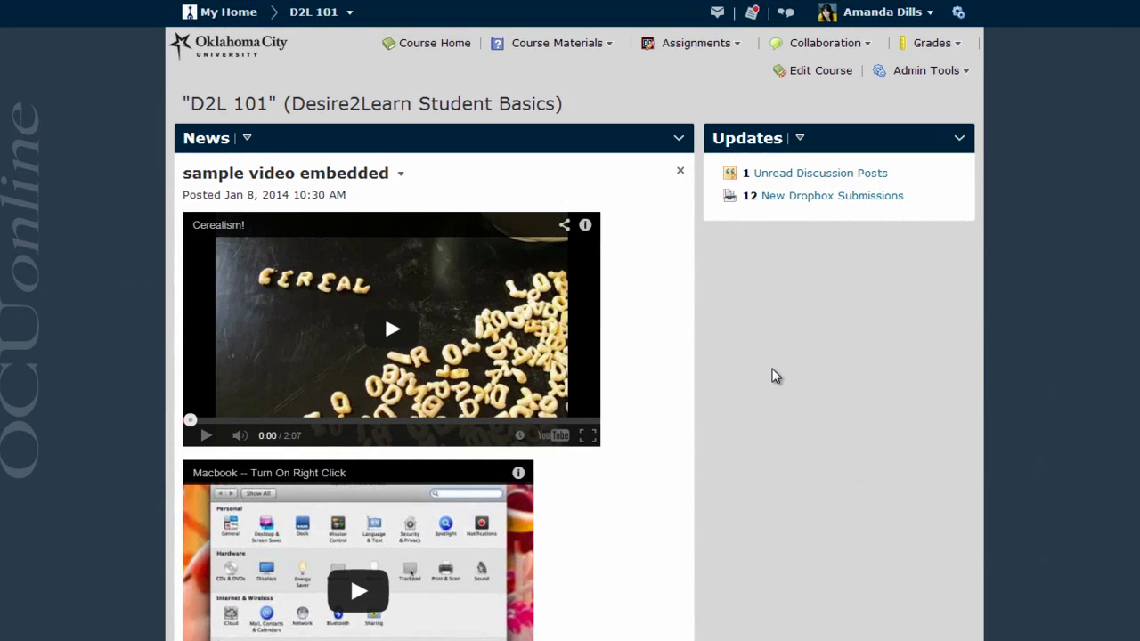
- Go through Edit Course to the D2L 101 Dropbox Folders page listing four folders
click(557, 44)
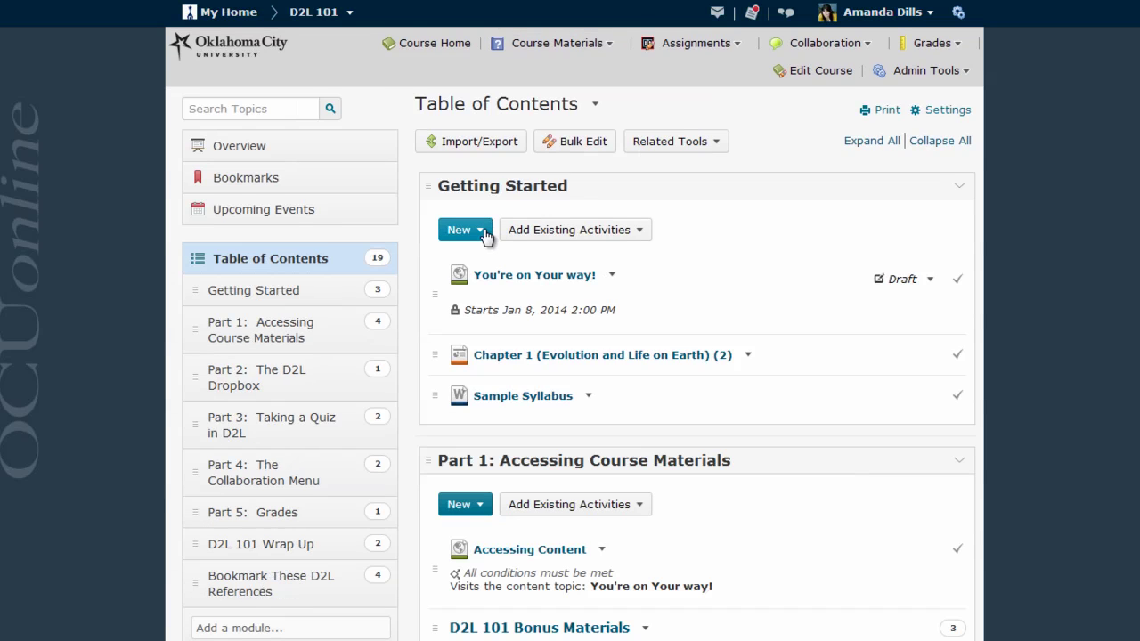
click(472, 231)
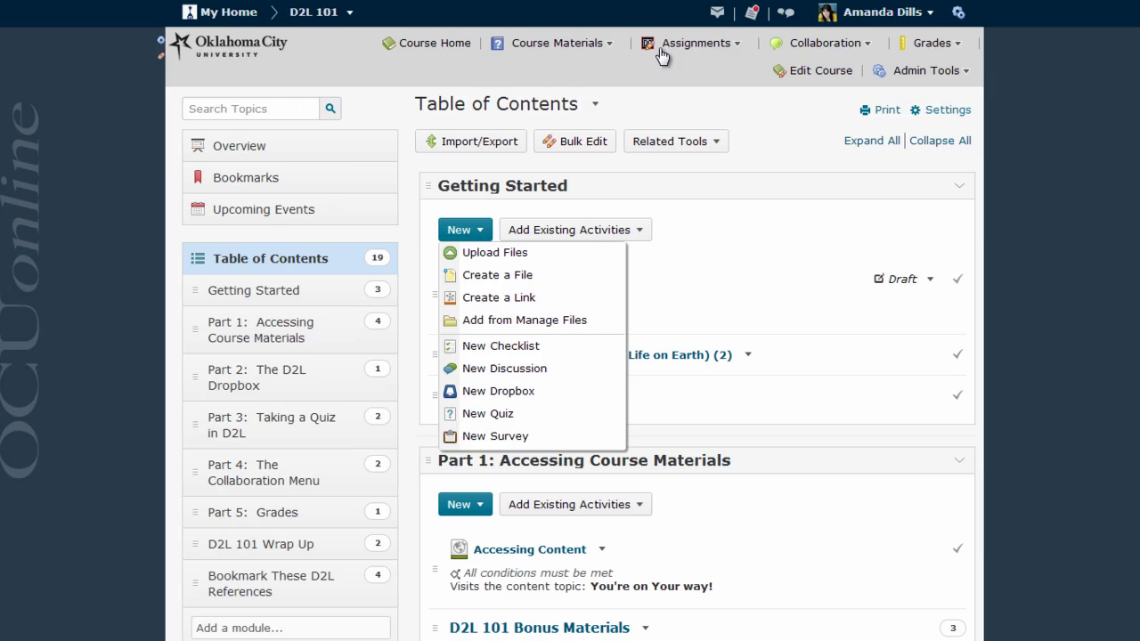
click(694, 44)
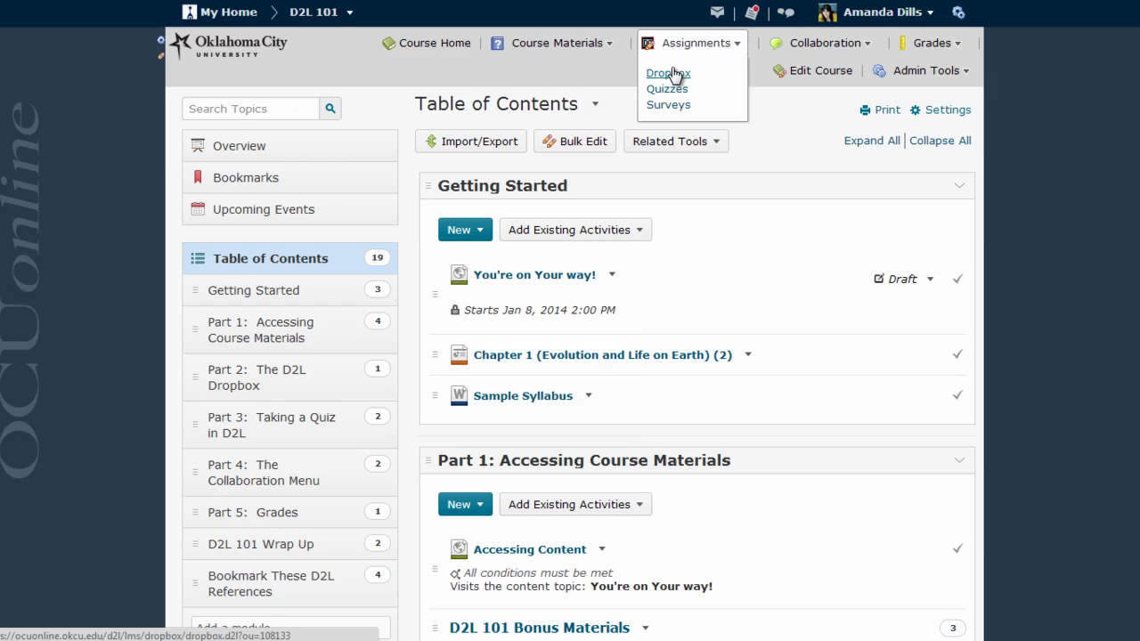
click(815, 73)
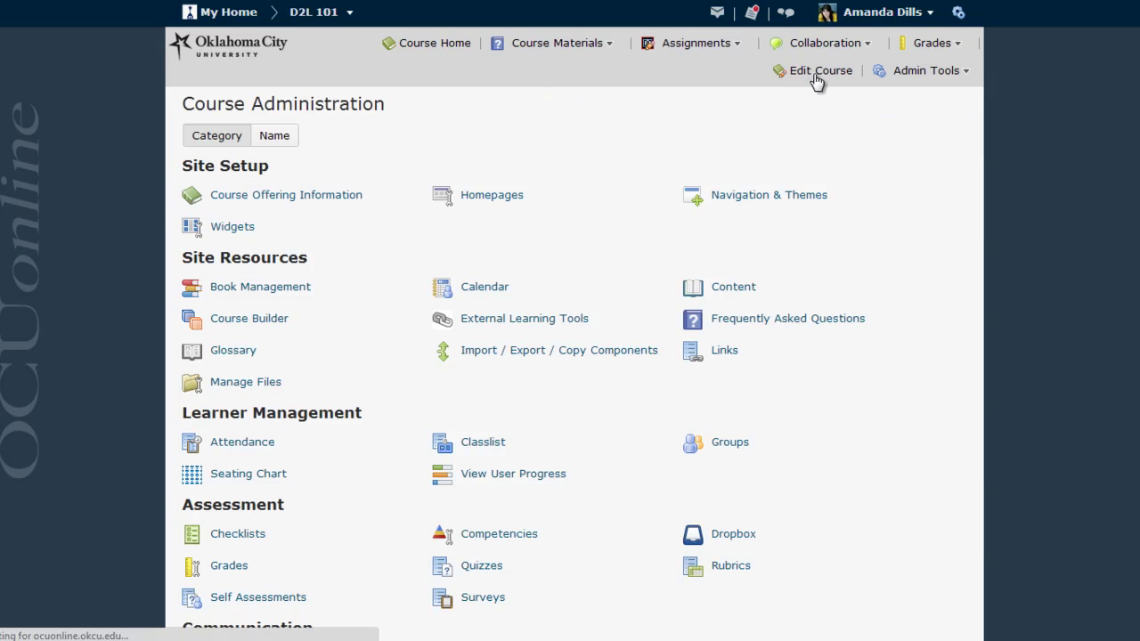
scroll(771, 460, down, 3)
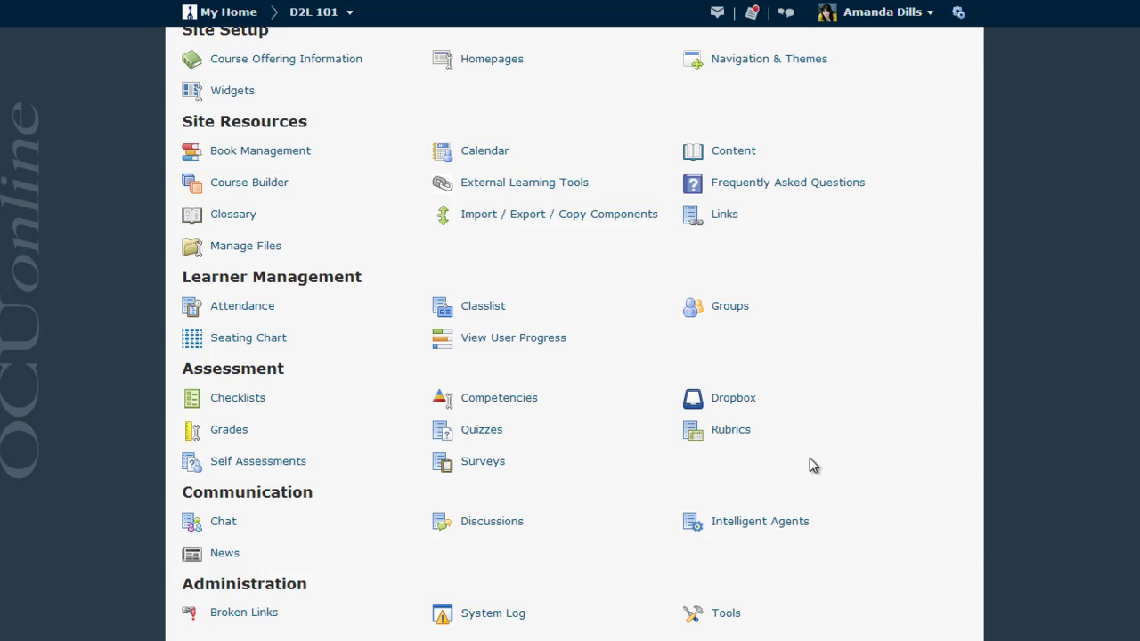
click(732, 401)
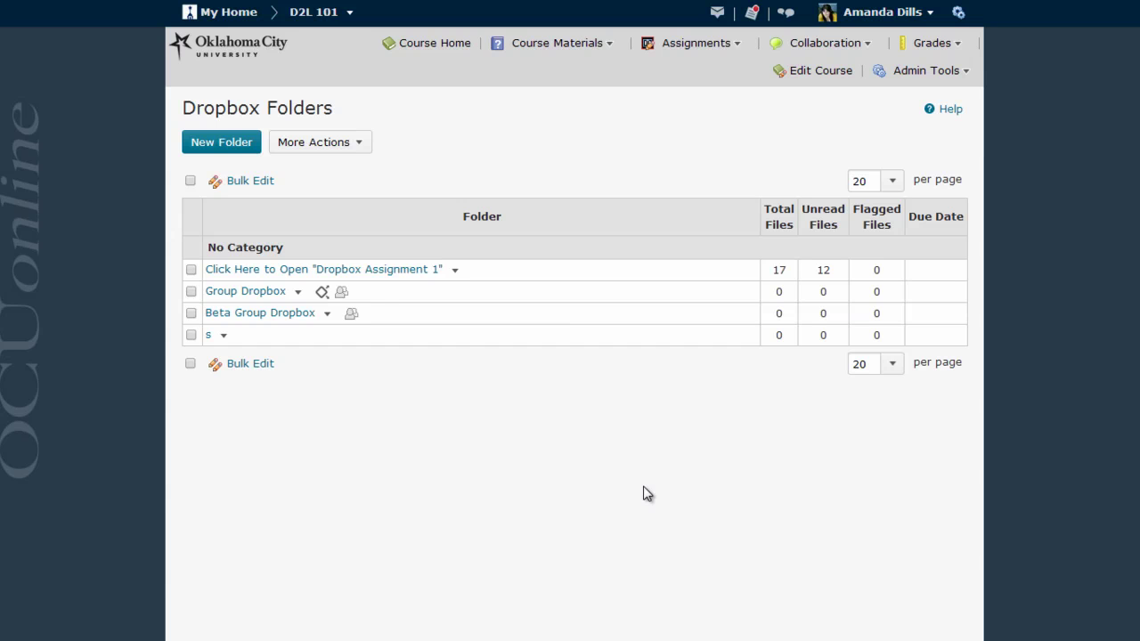
- Create a new folder named 'Assignment Name' with OriginalityCheck enabled for it
click(218, 145)
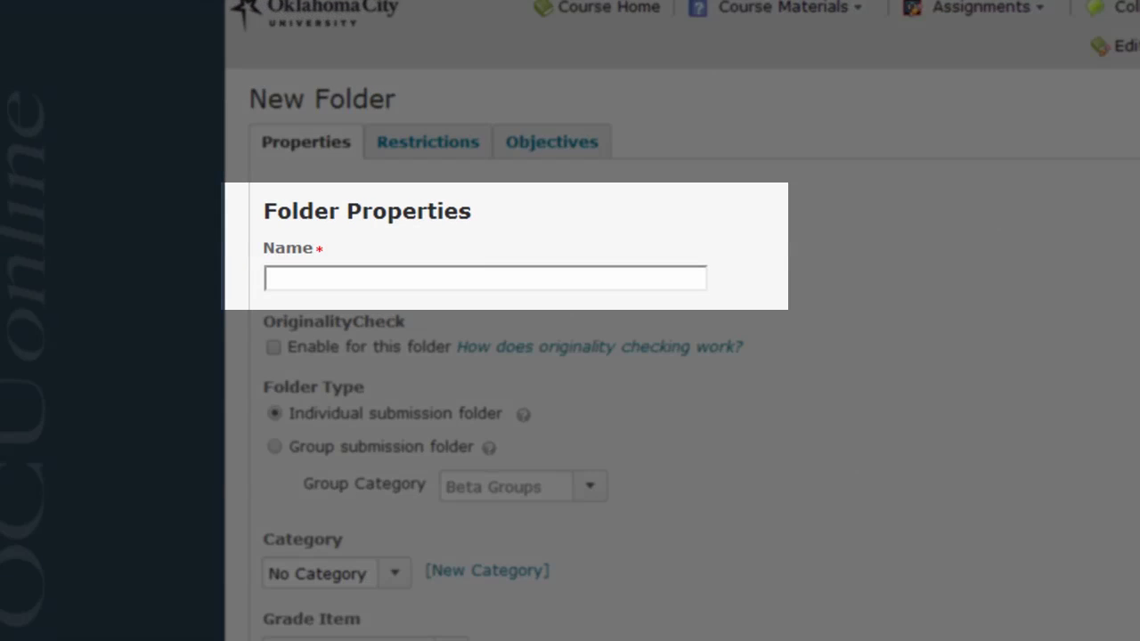
click(497, 274)
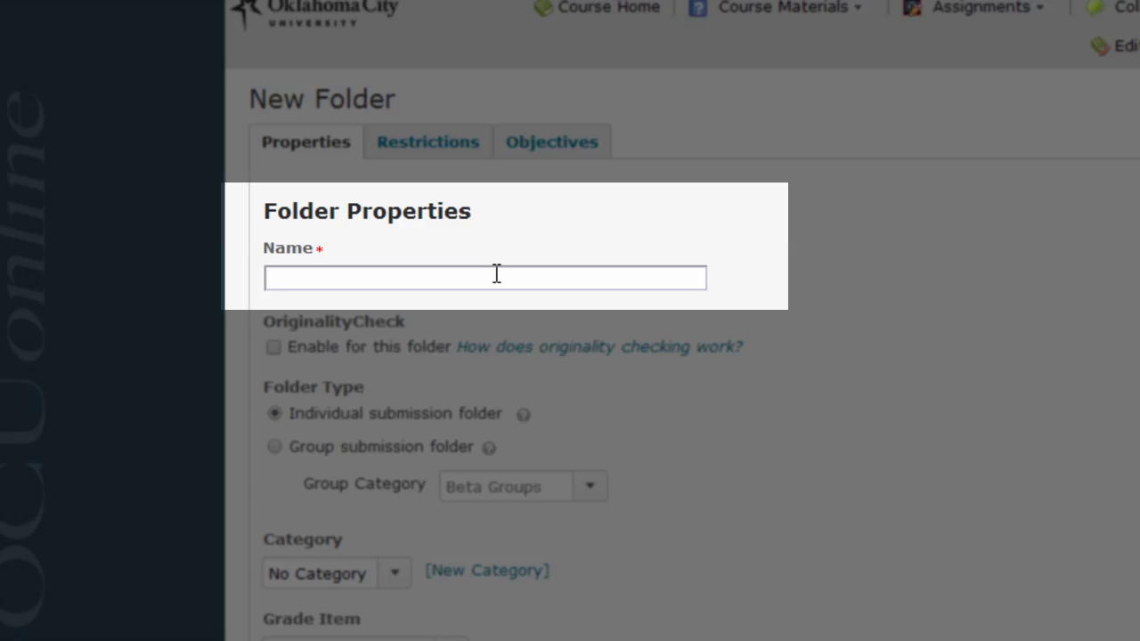
text(Assignment Name)
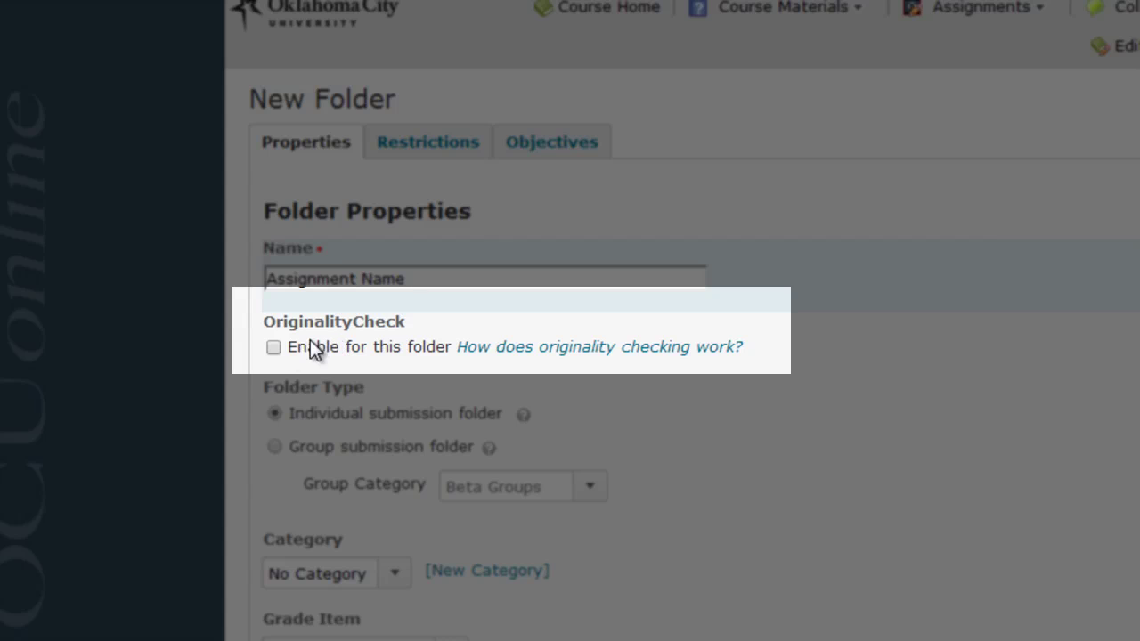
click(273, 347)
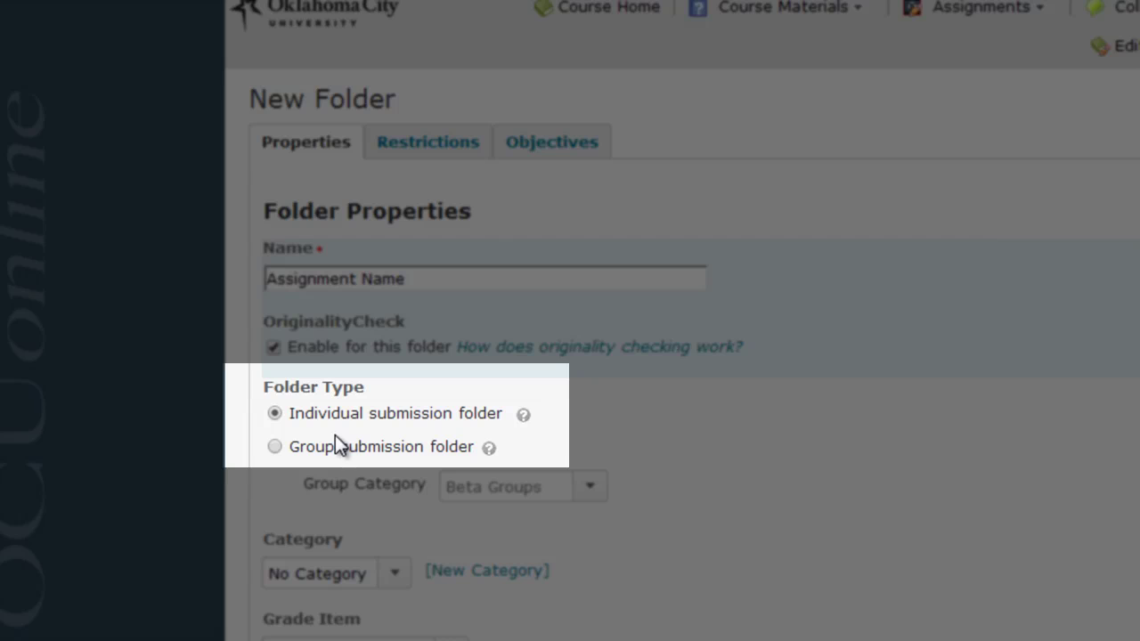
scroll(311, 405, down, 3)
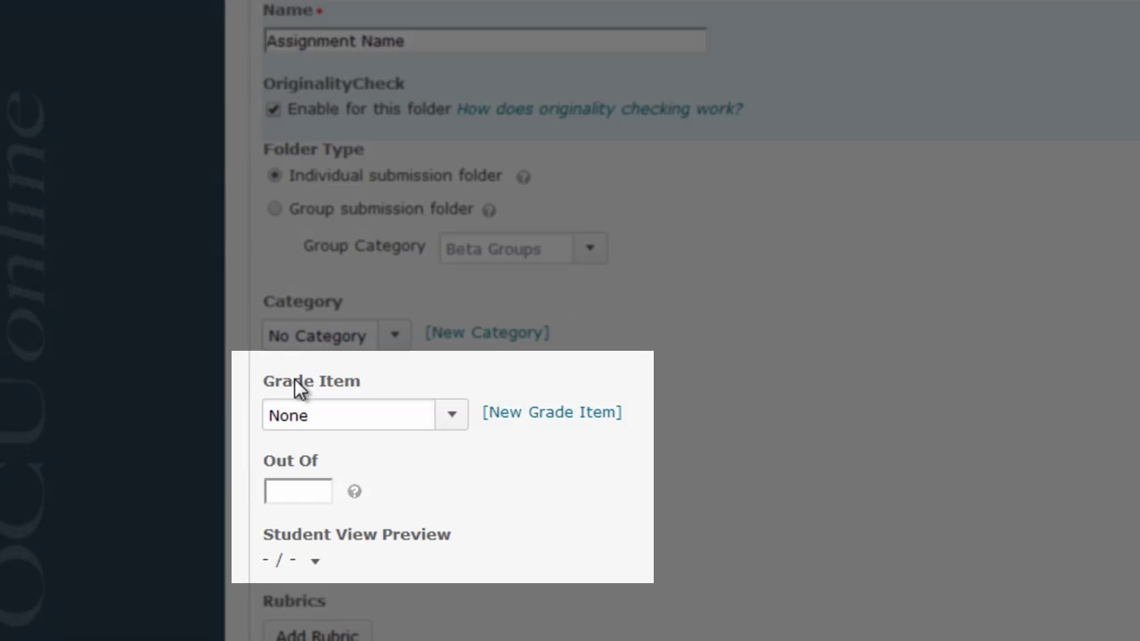
click(450, 416)
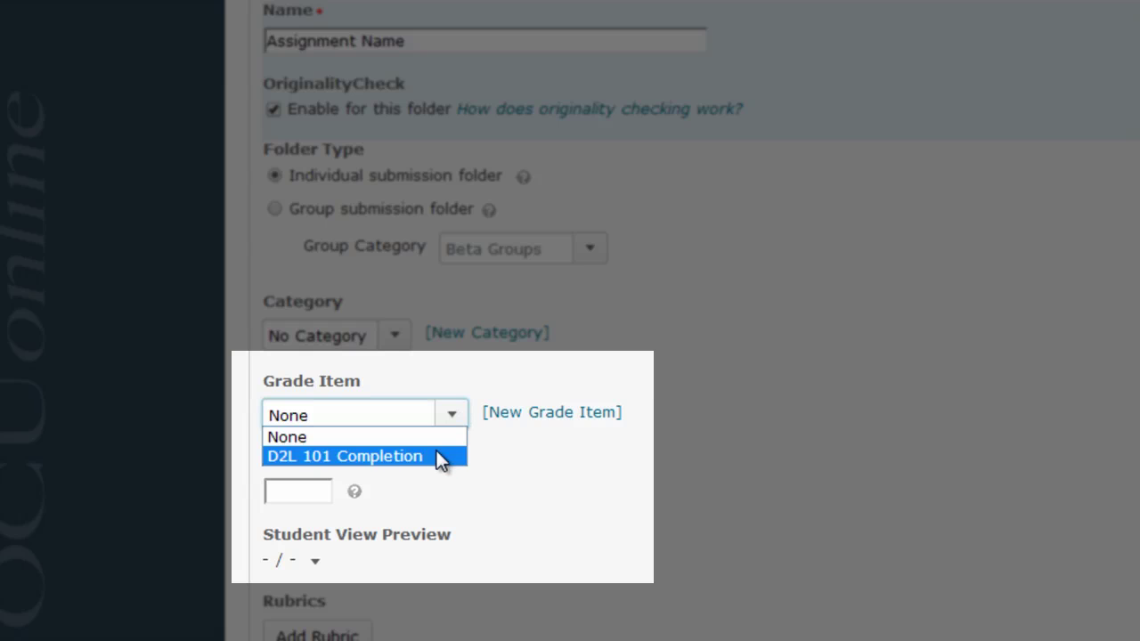
click(540, 497)
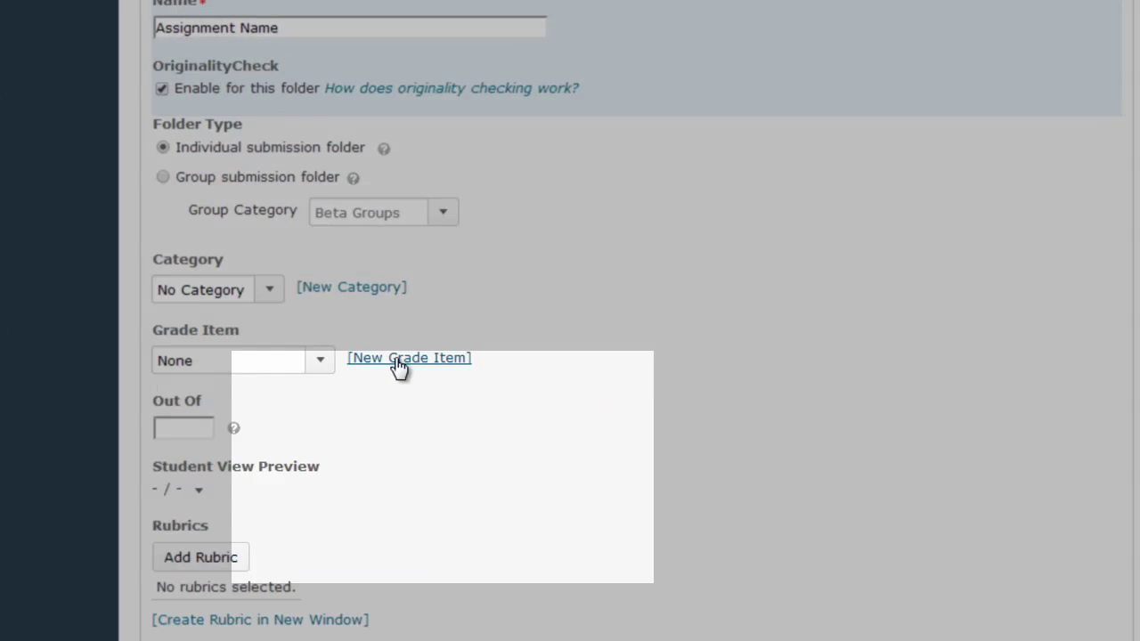
click(540, 419)
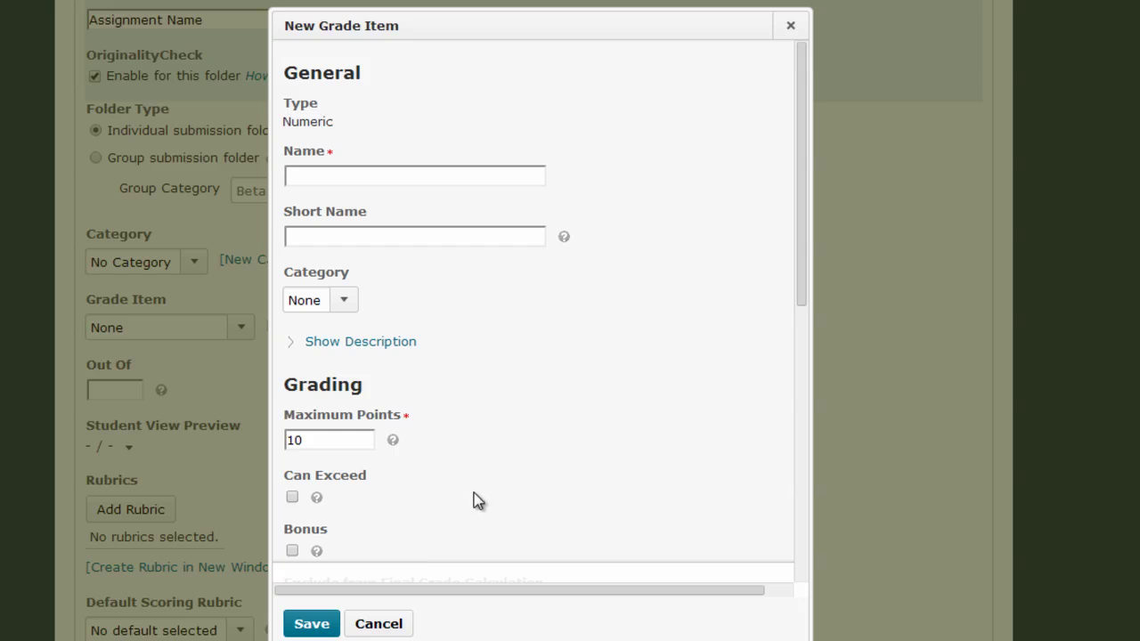
click(381, 627)
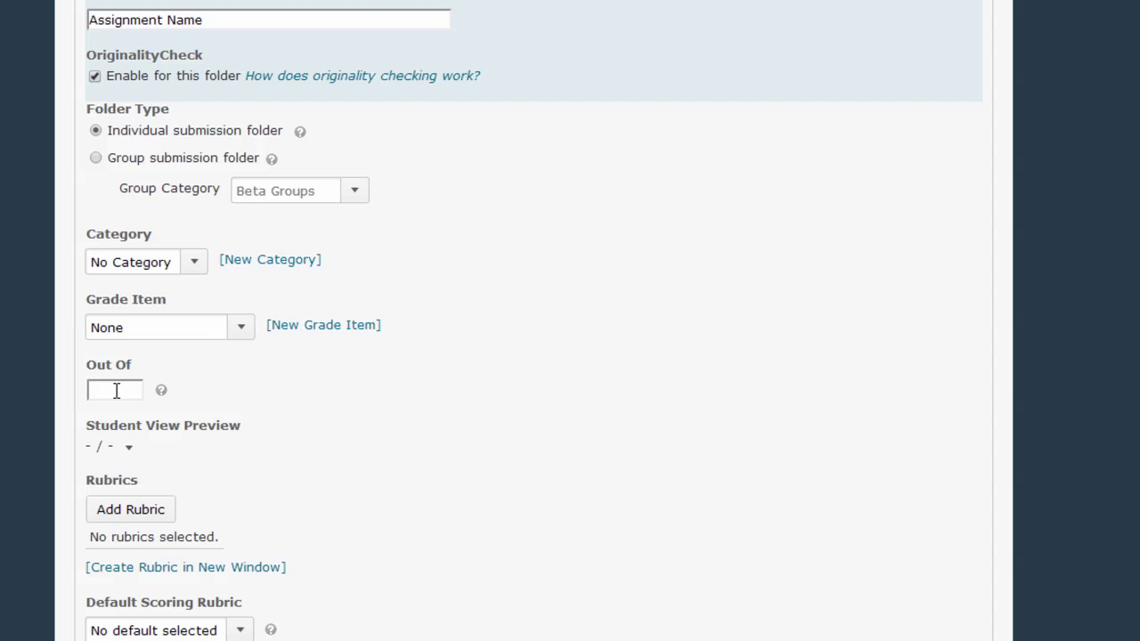
scroll(166, 392, down, 5)
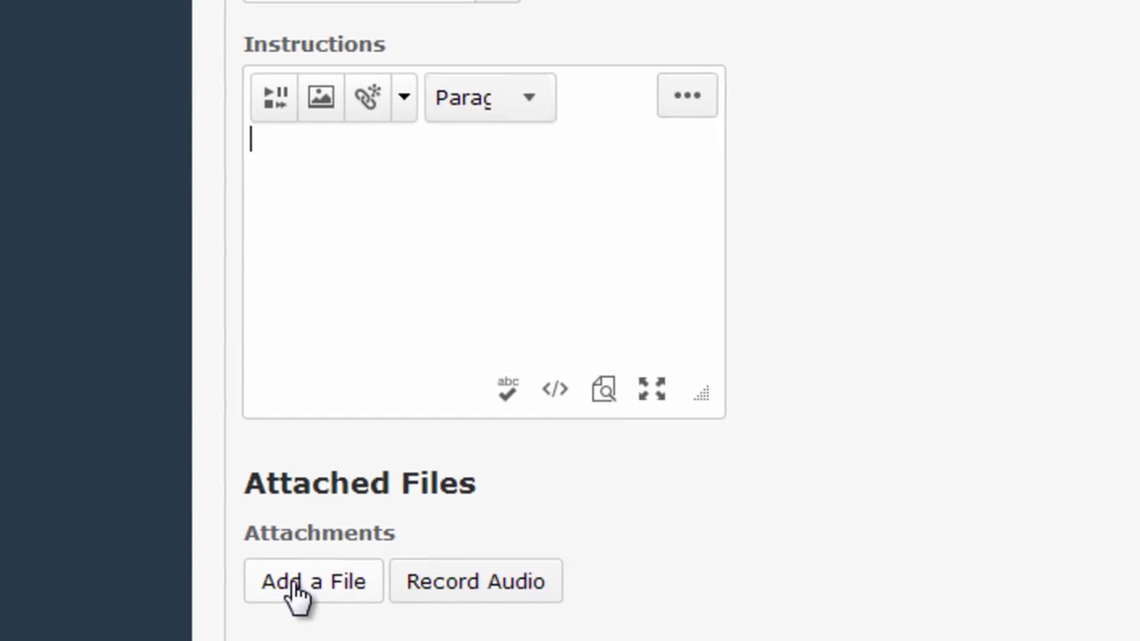
scroll(895, 394, down, 4)
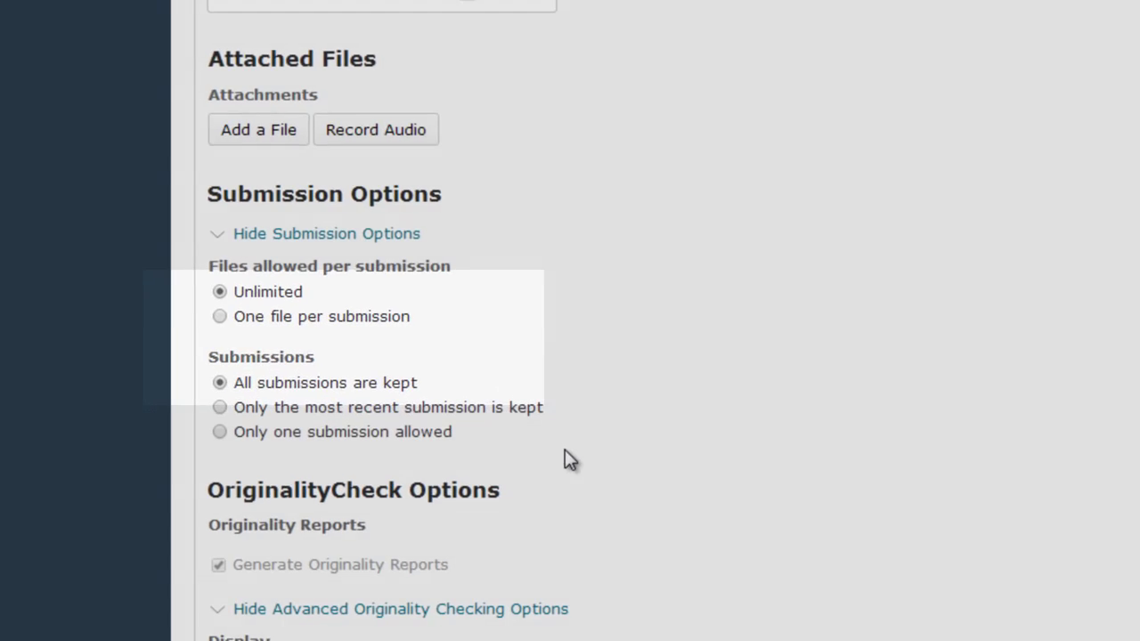
- In the advanced originality checking options, allow submitters to see Originality Reports
scroll(312, 357, down, 5)
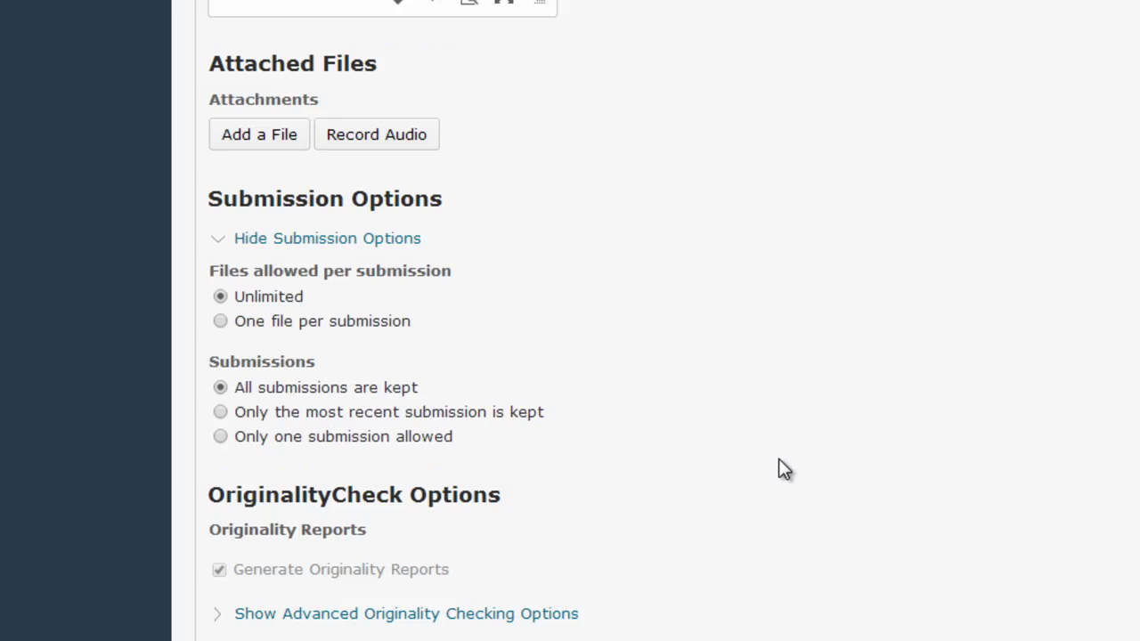
click(259, 614)
scroll(878, 440, down, 5)
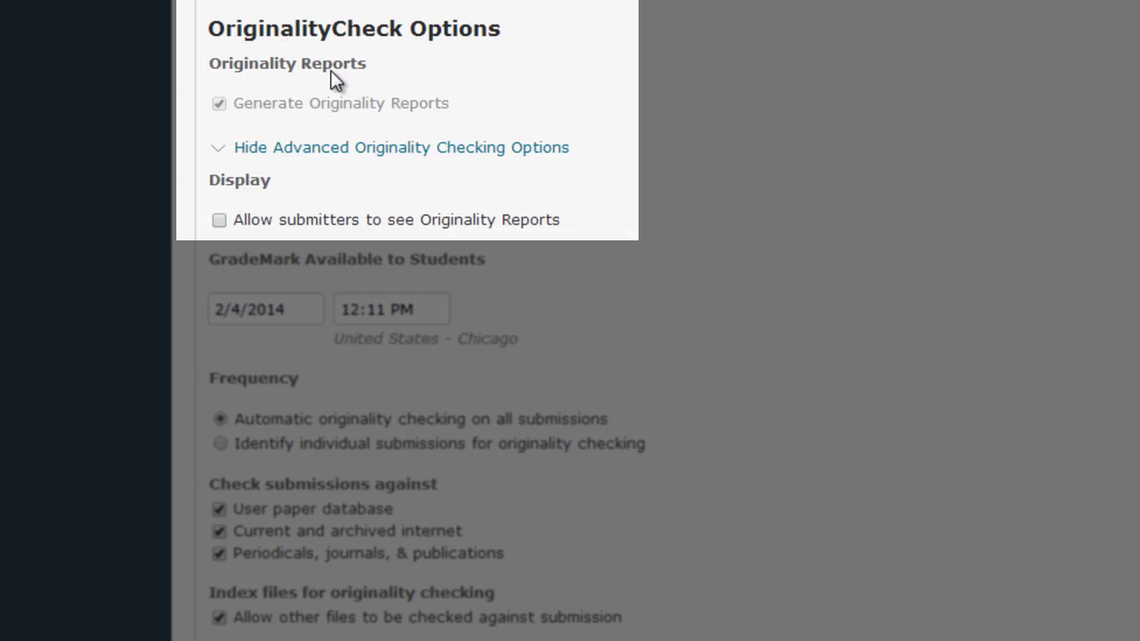
click(220, 222)
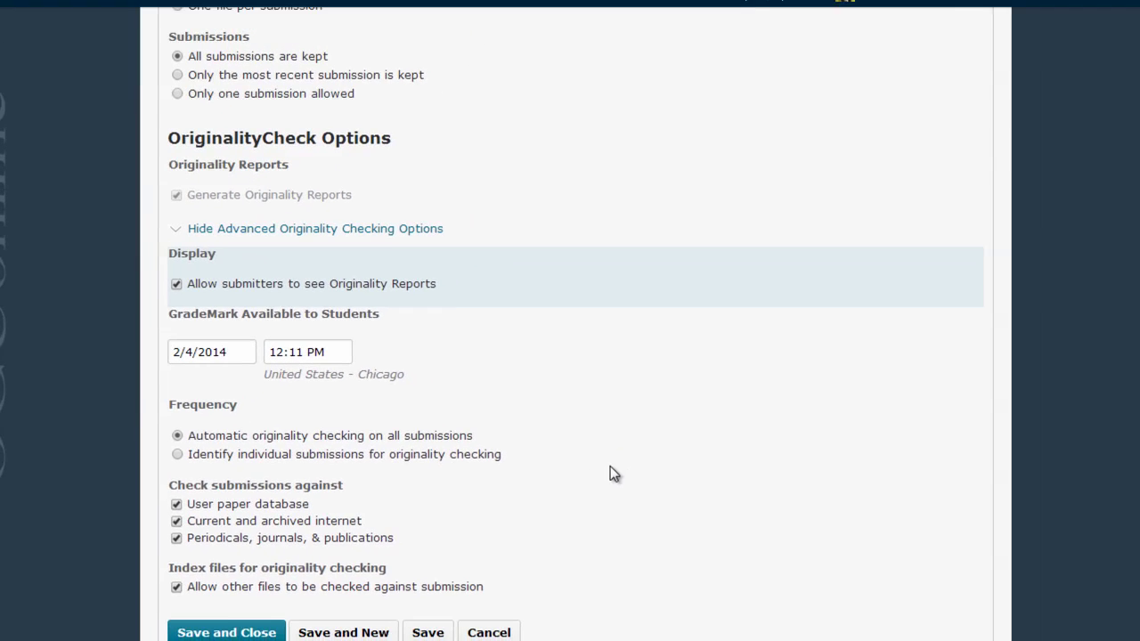
scroll(757, 418, up, 1)
- Save the 'Assignment Name' folder via the Restrictions tab, then Save and Close
scroll(627, 493, up, 15)
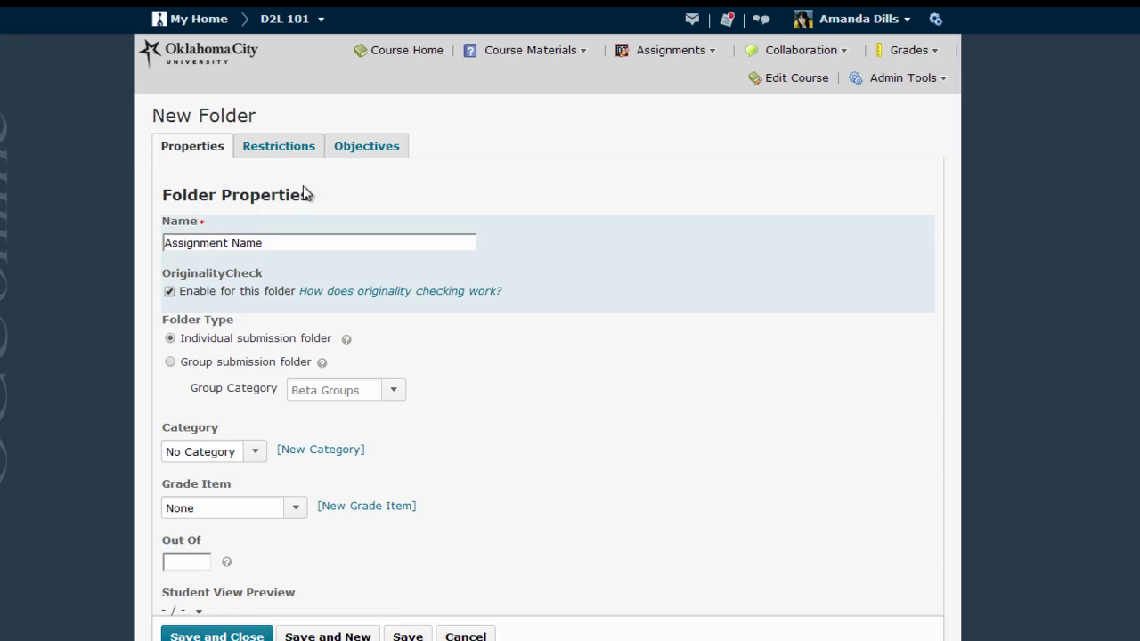
click(286, 145)
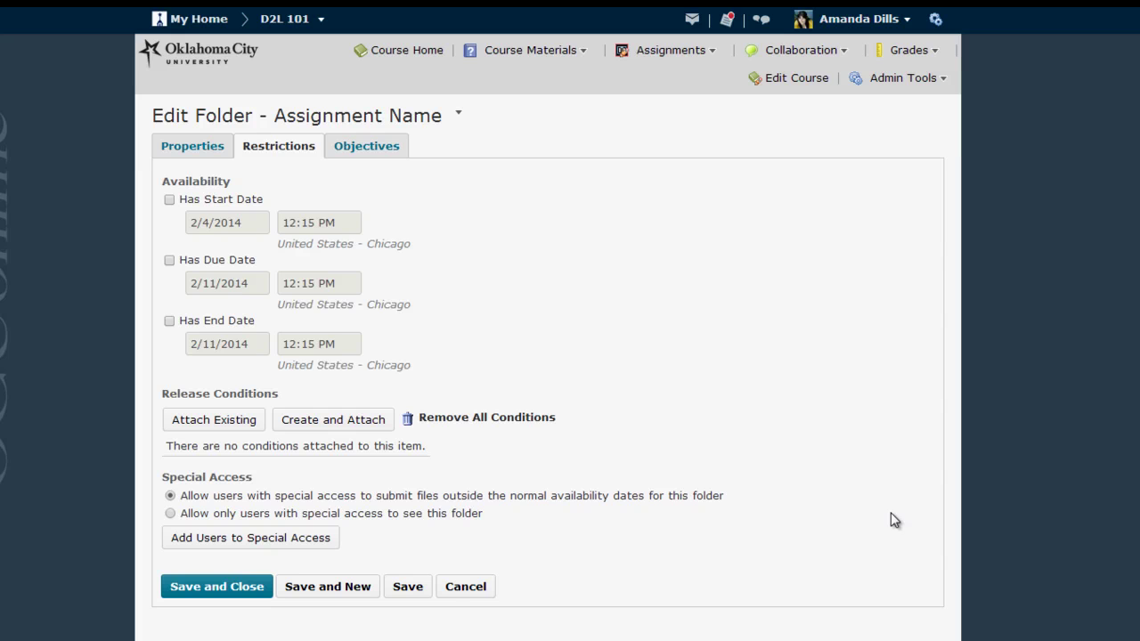
click(218, 588)
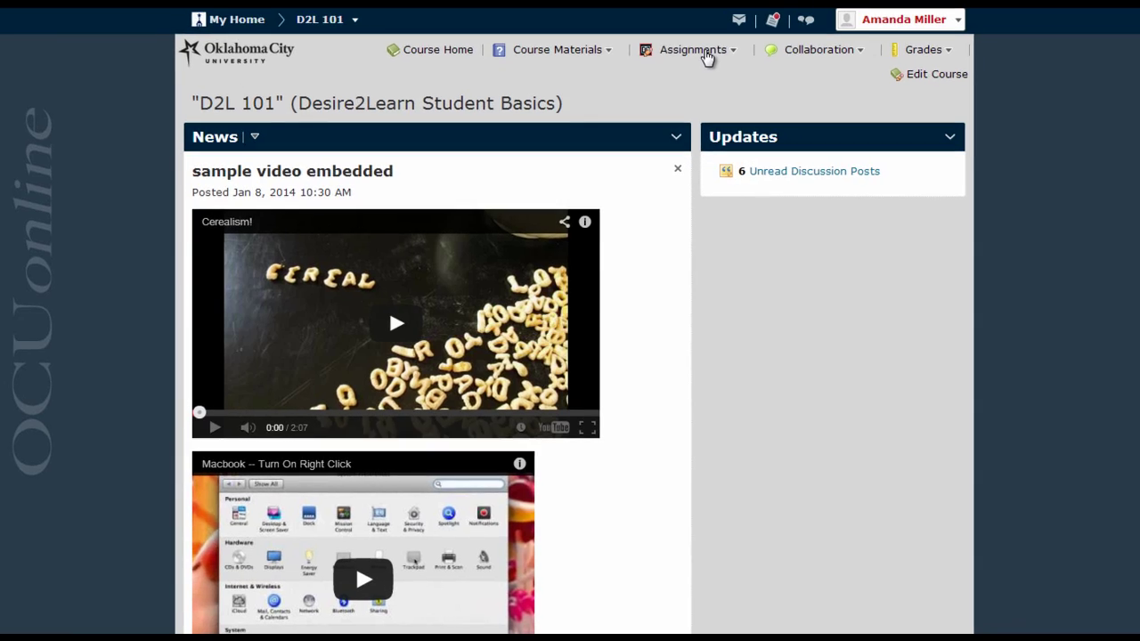
- Open Assignments > Dropbox and confirm 'Assignment Name' shows OriginalityCheck enabled
click(707, 54)
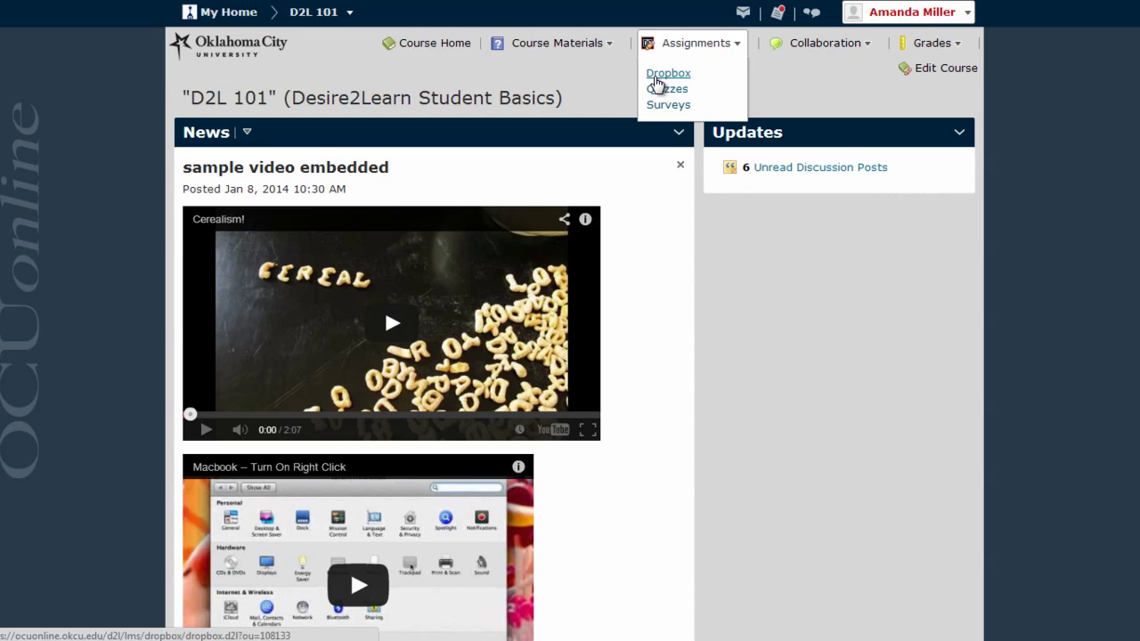
click(658, 78)
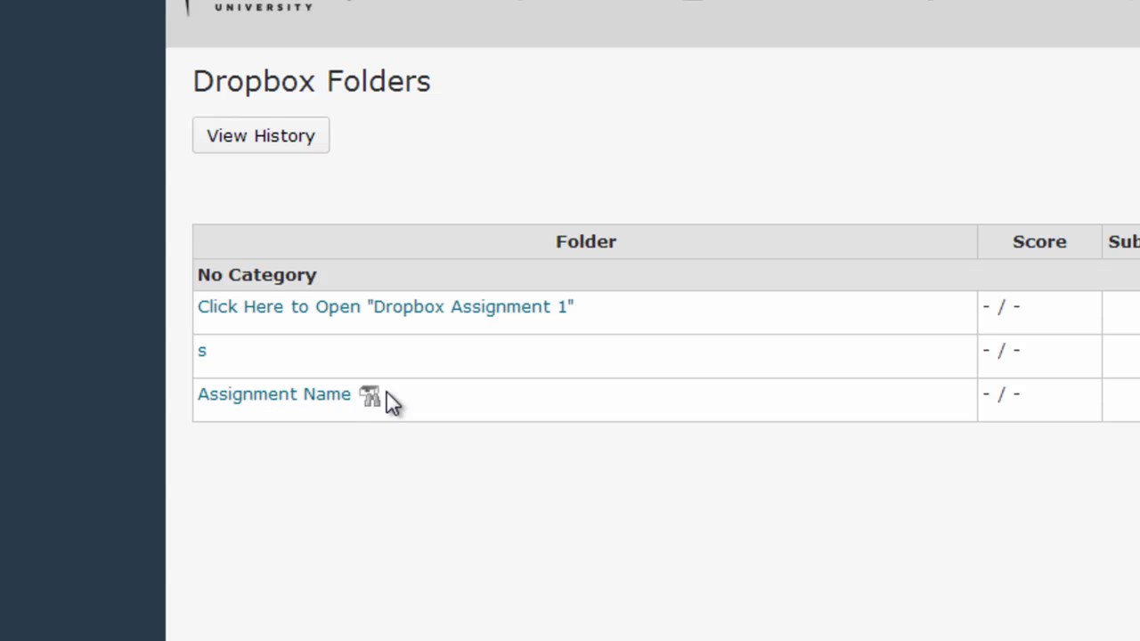
mouse_move(370, 401)
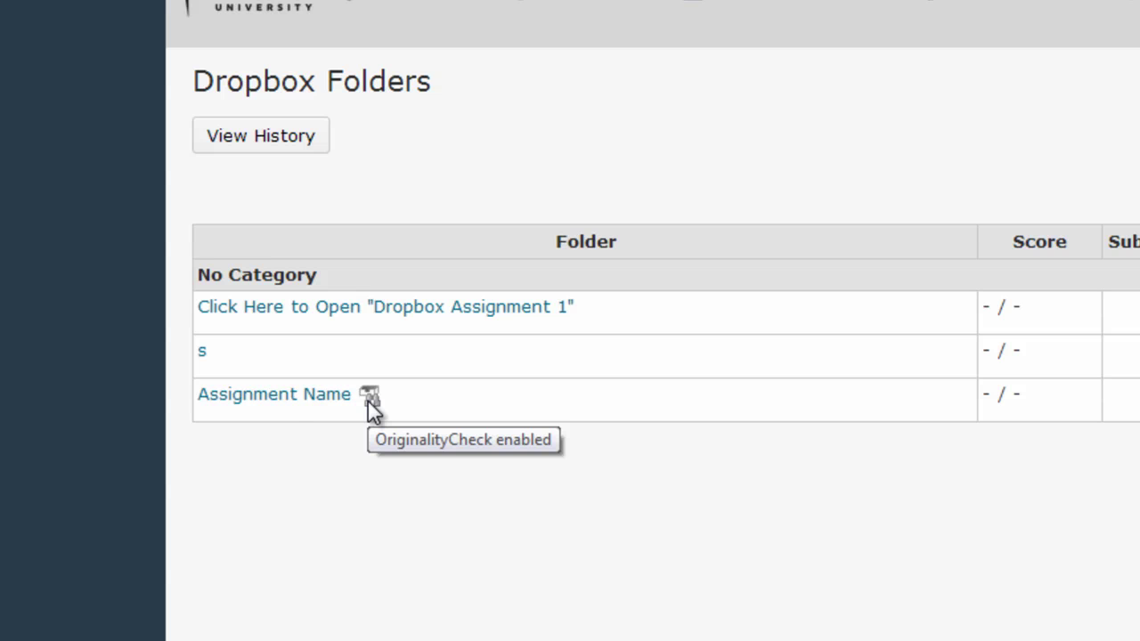
click(276, 397)
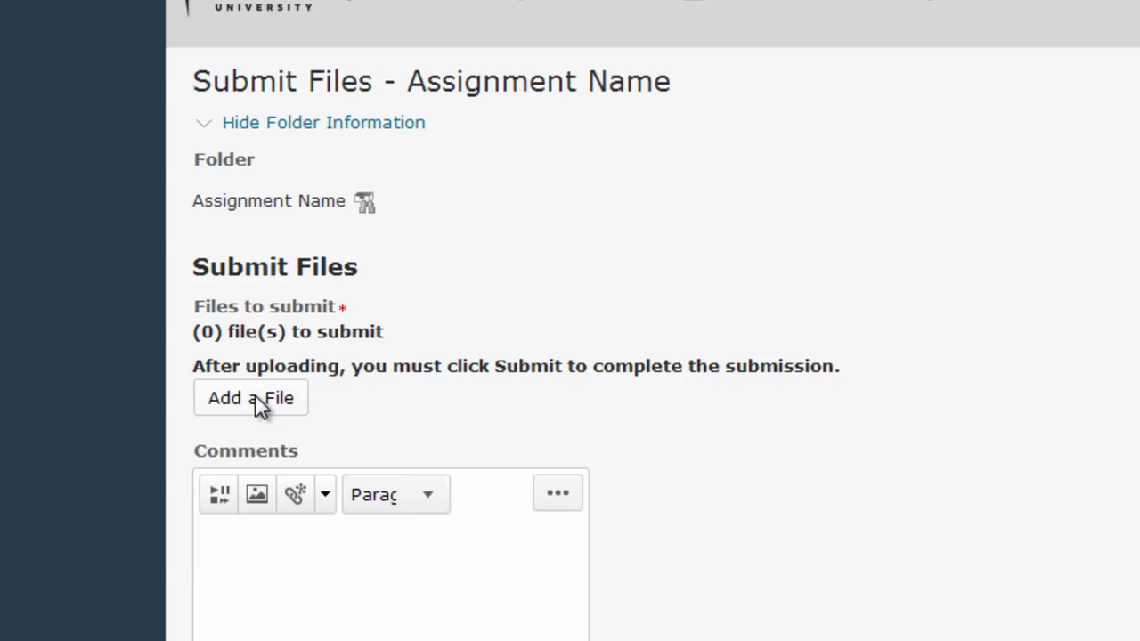
click(241, 552)
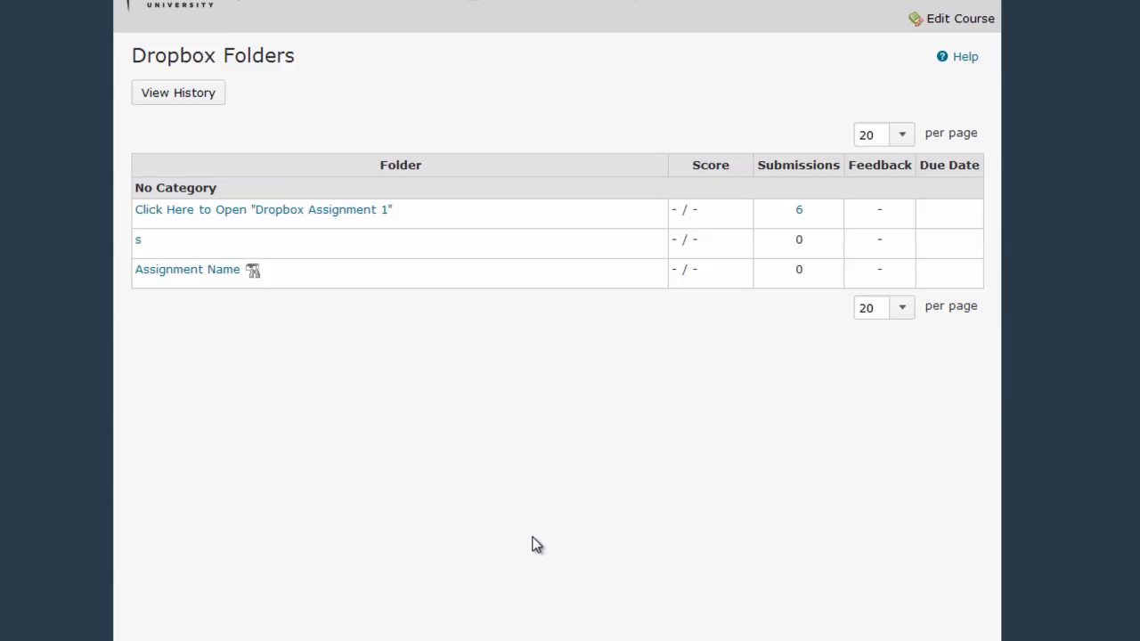
click(800, 211)
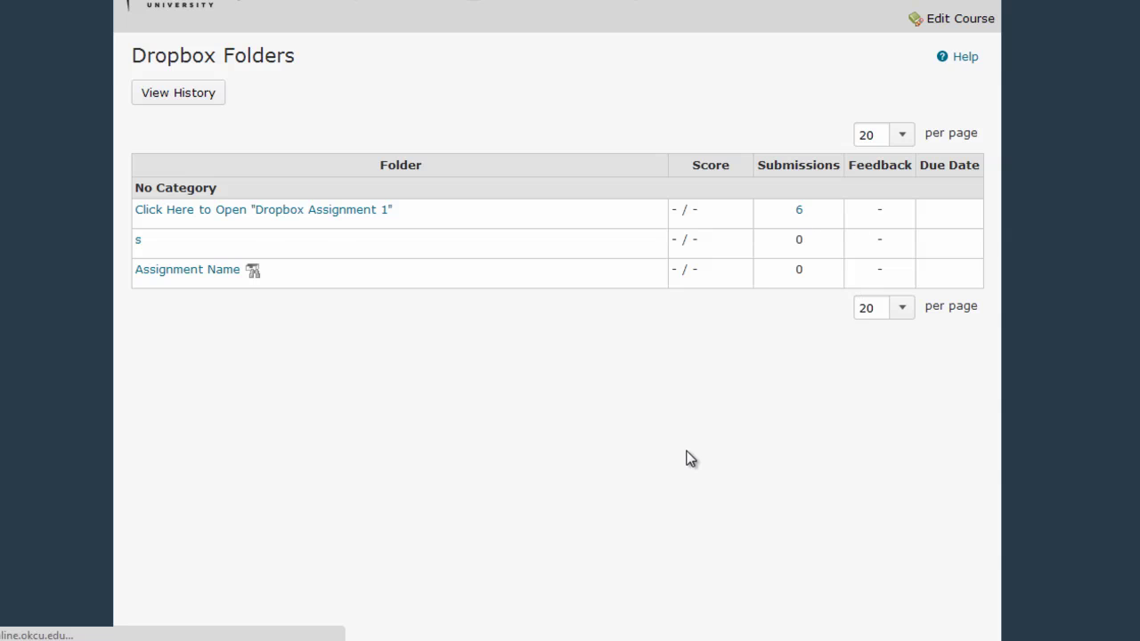